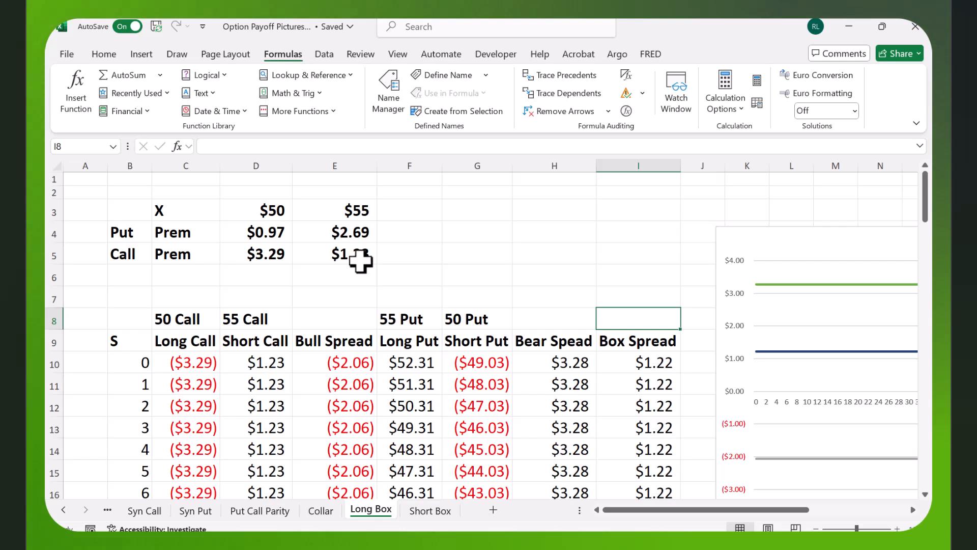
Examine the 50 Long Call and 55 Short Call formulas in C10 and D10 and review their payoffs down the stock price rows
left_click(198, 363)
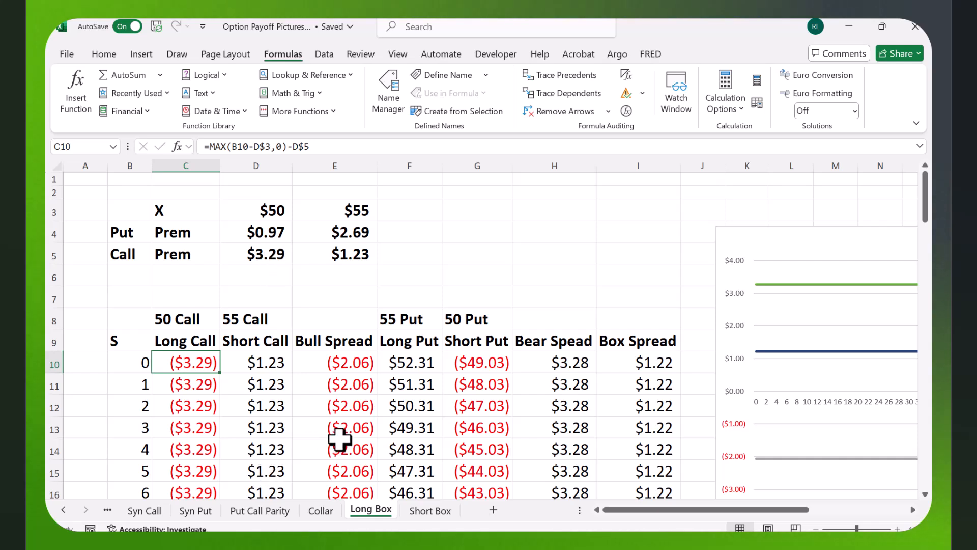
left_click(267, 366)
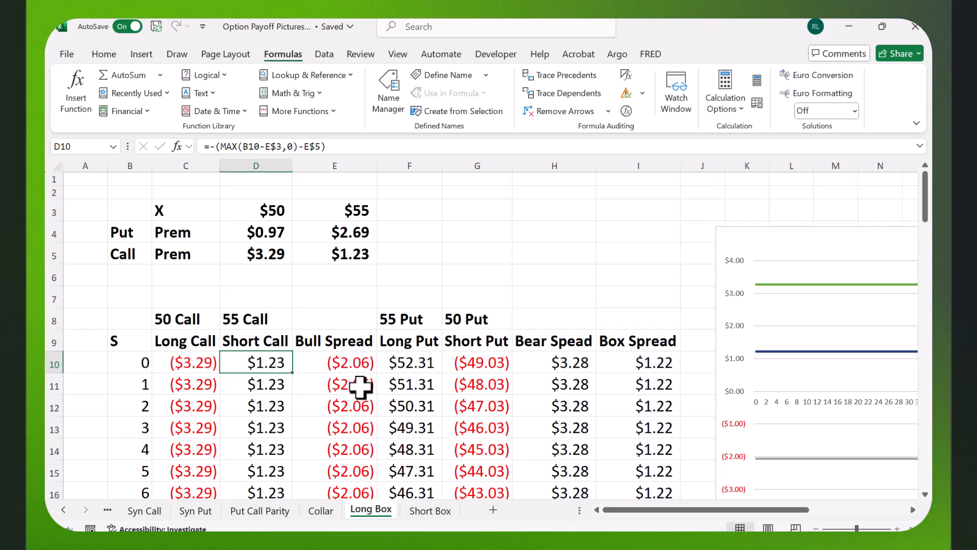
scroll(363, 391, "down", 5)
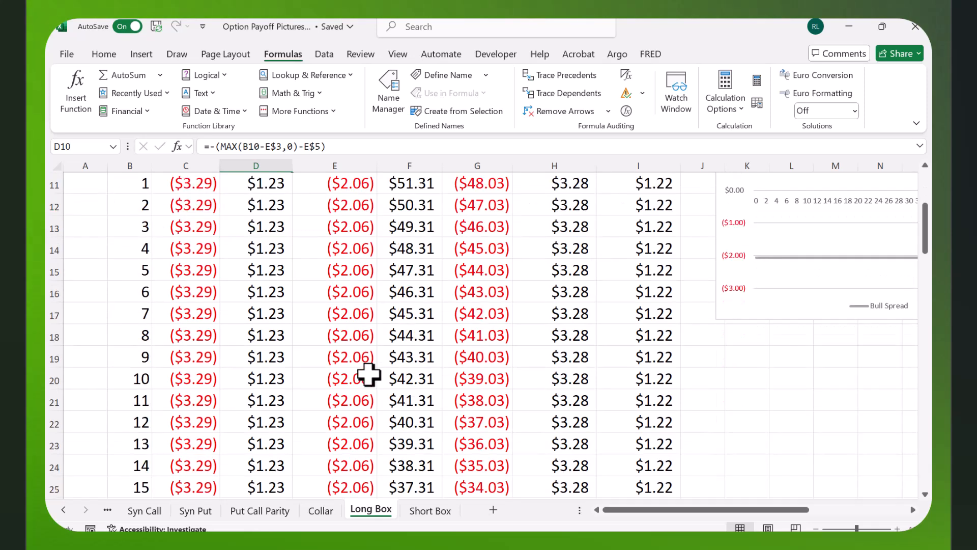
scroll(368, 373, "down", 15)
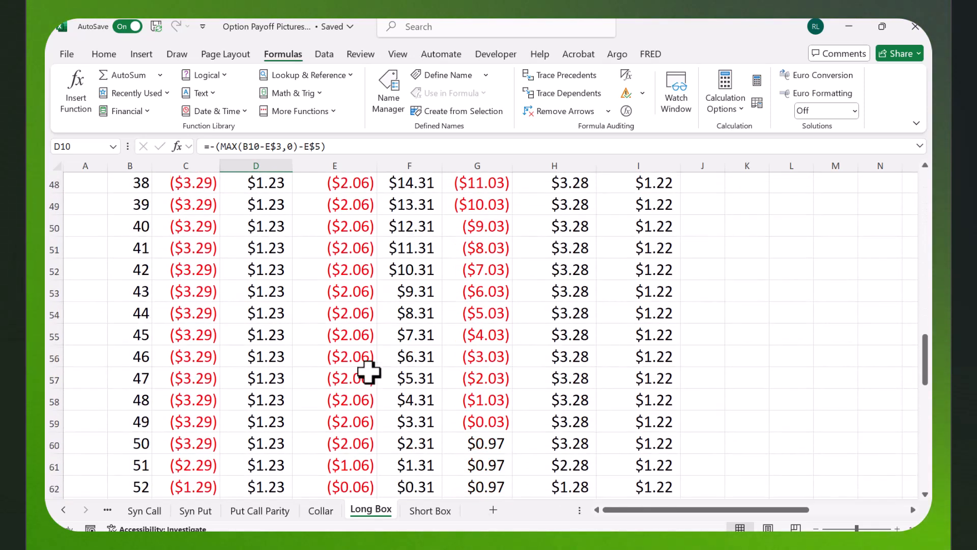
scroll(367, 369, "up", 1)
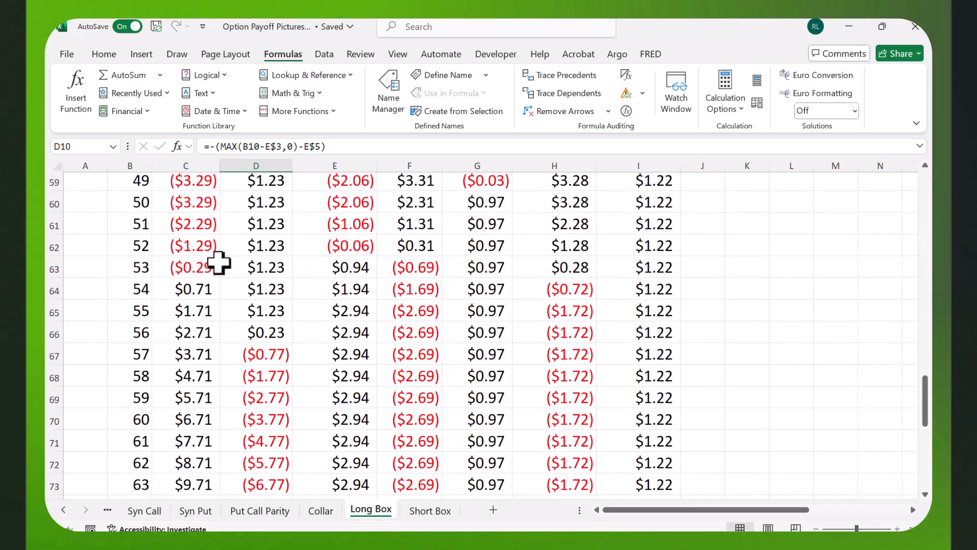
scroll(351, 270, "down", 2)
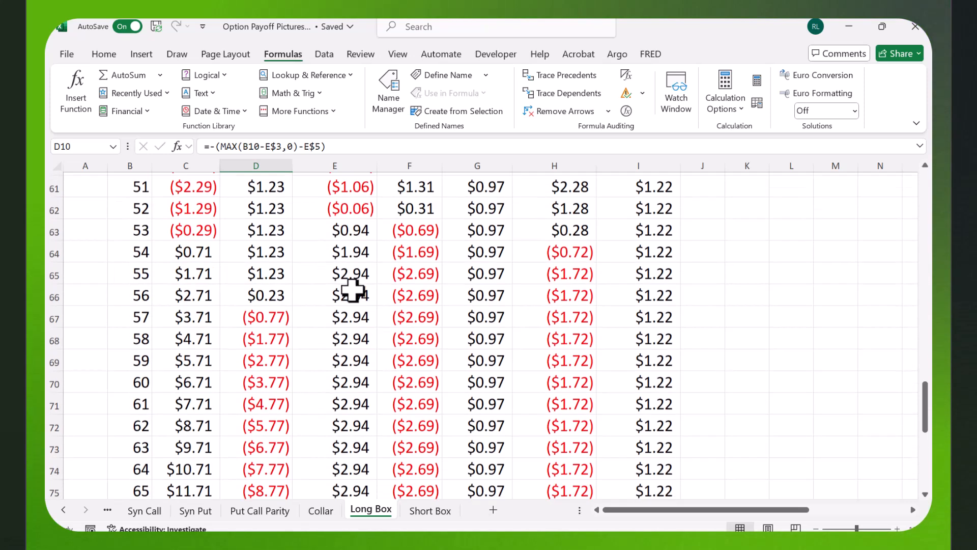
scroll(353, 310, "down", 4)
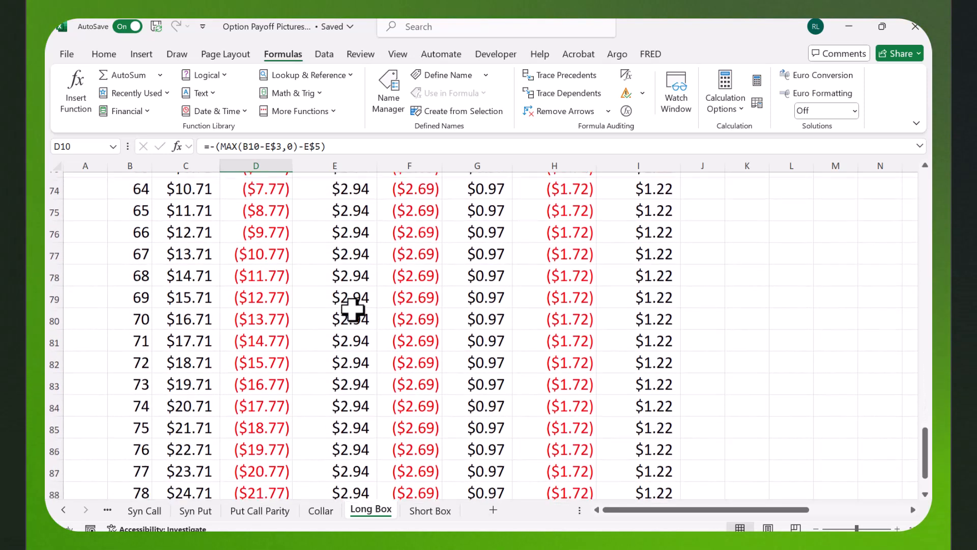
scroll(352, 307, "up", 7)
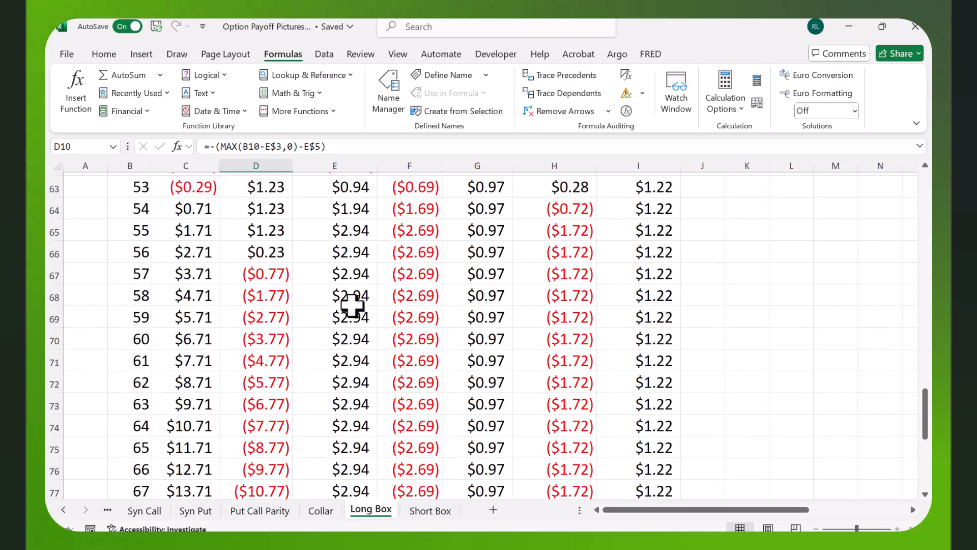
scroll(351, 305, "up", 17)
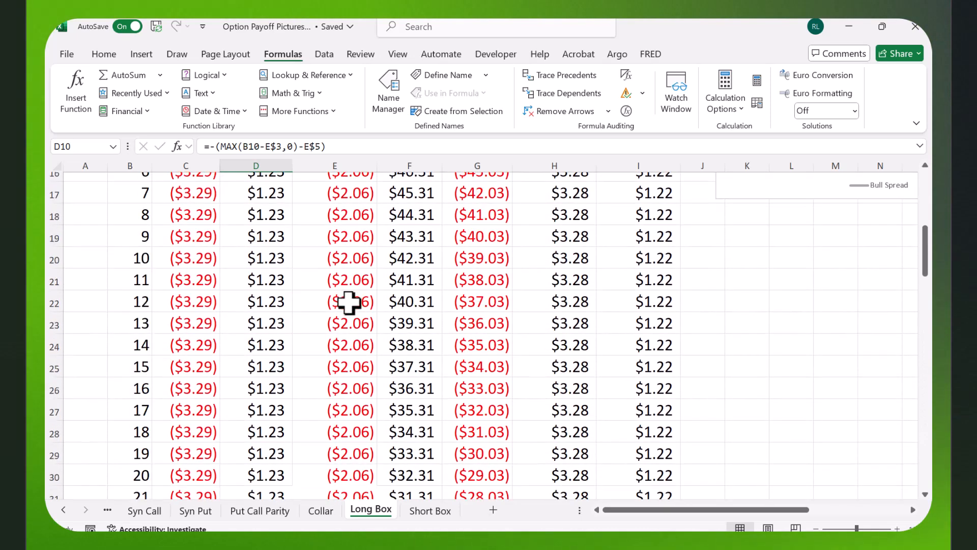
scroll(348, 302, "up", 1)
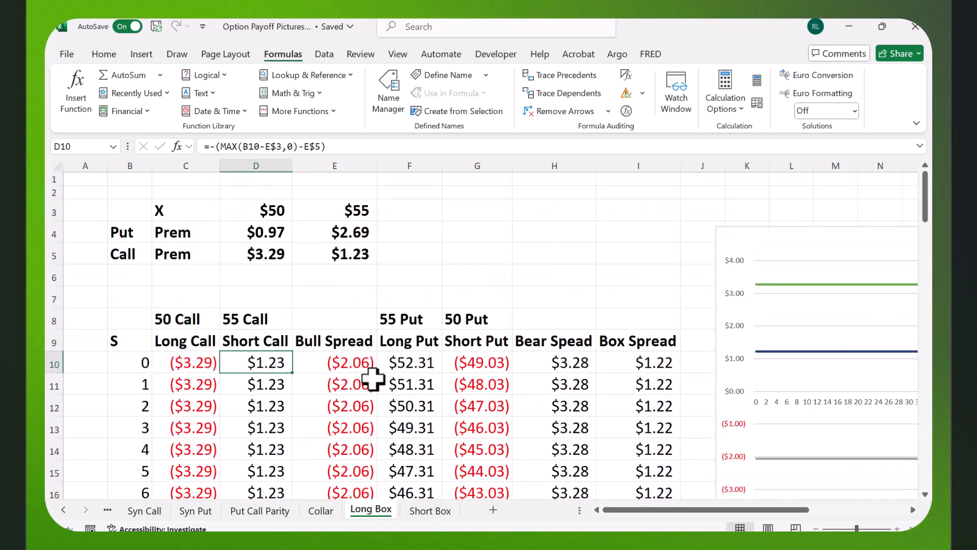
Examine the 55 Long Put formula in F10 and review its payoffs down the stock price rows
left_click(416, 363)
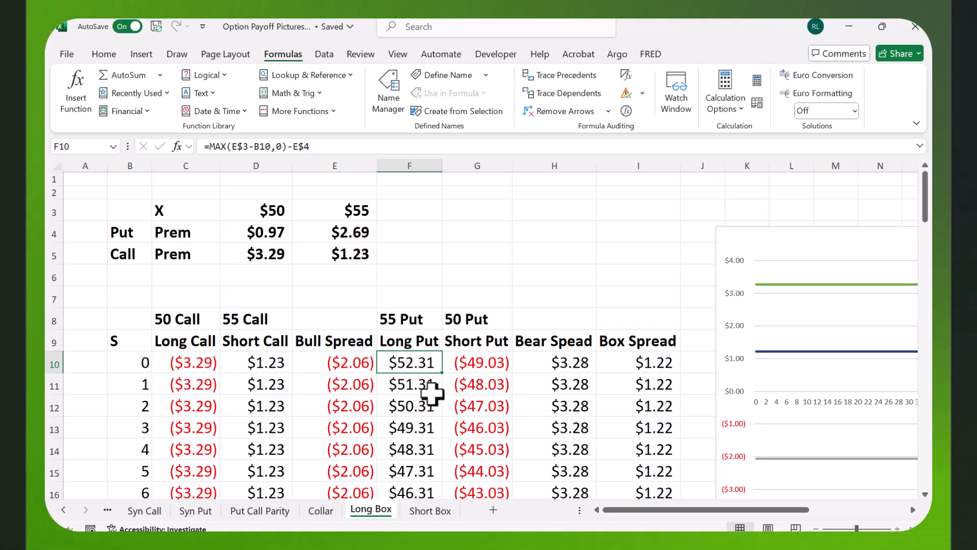
scroll(434, 395, "down", 2)
scroll(418, 351, "down", 2)
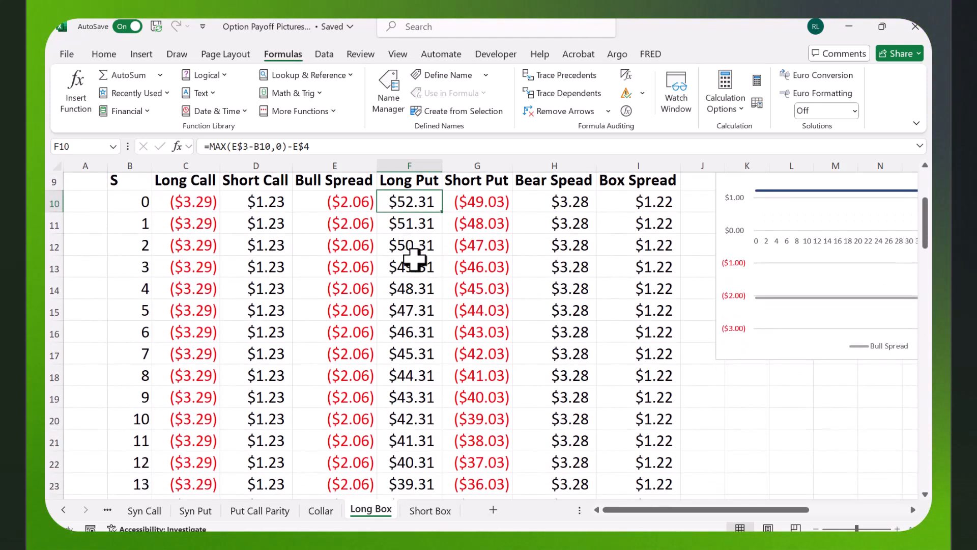
scroll(418, 249, "down", 4)
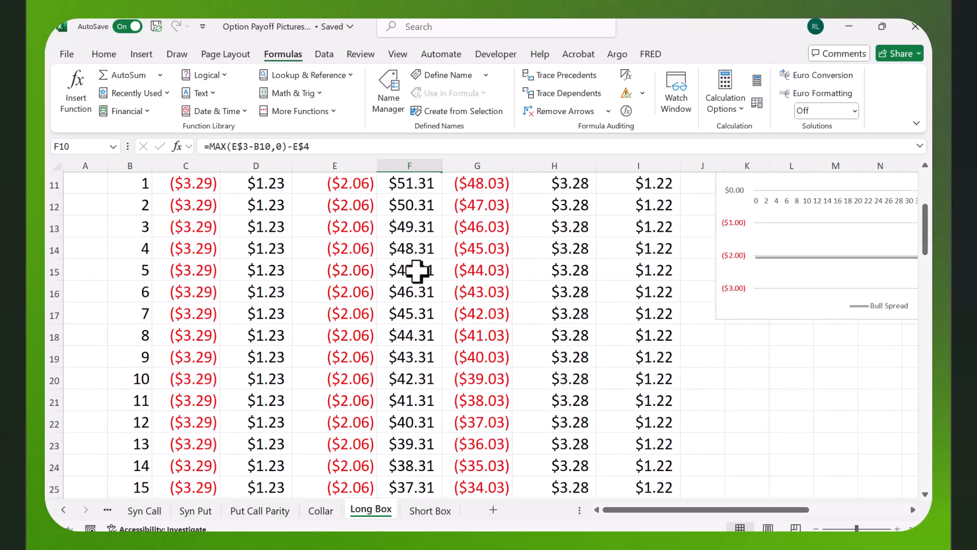
scroll(416, 269, "down", 9)
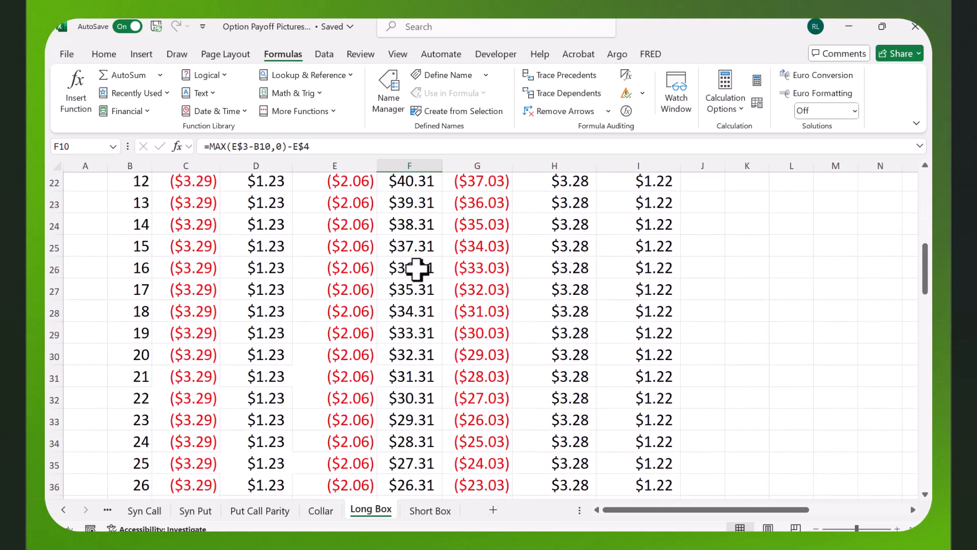
scroll(417, 268, "down", 4)
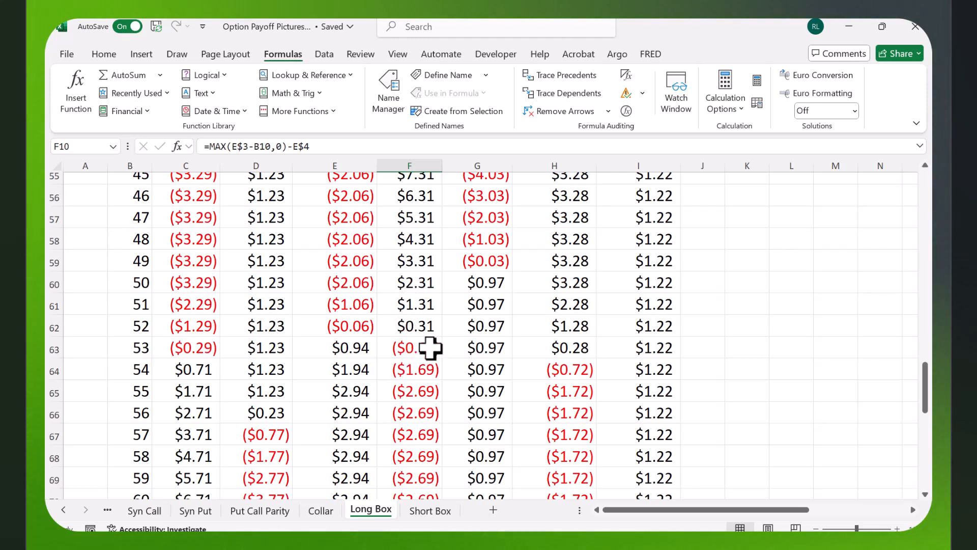
scroll(423, 359, "down", 2)
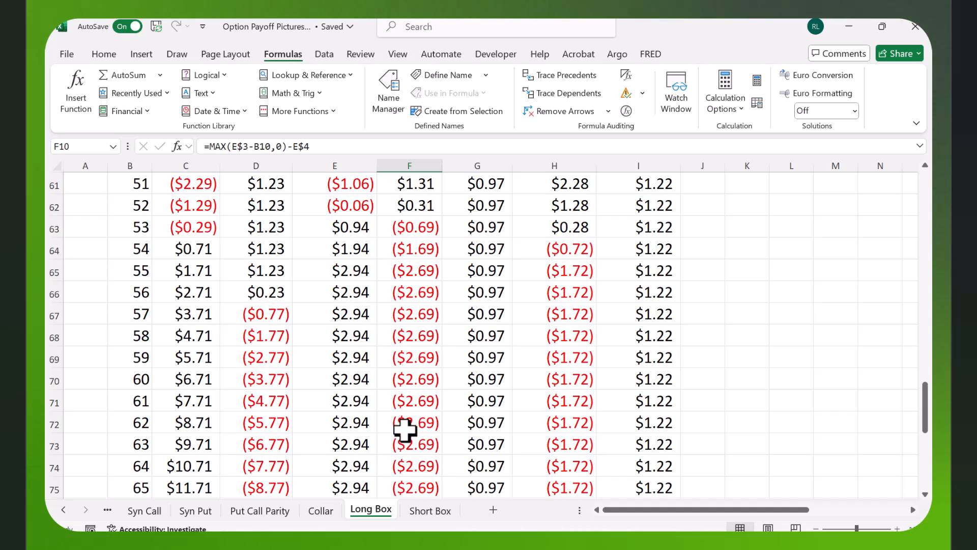
scroll(404, 430, "up", 14)
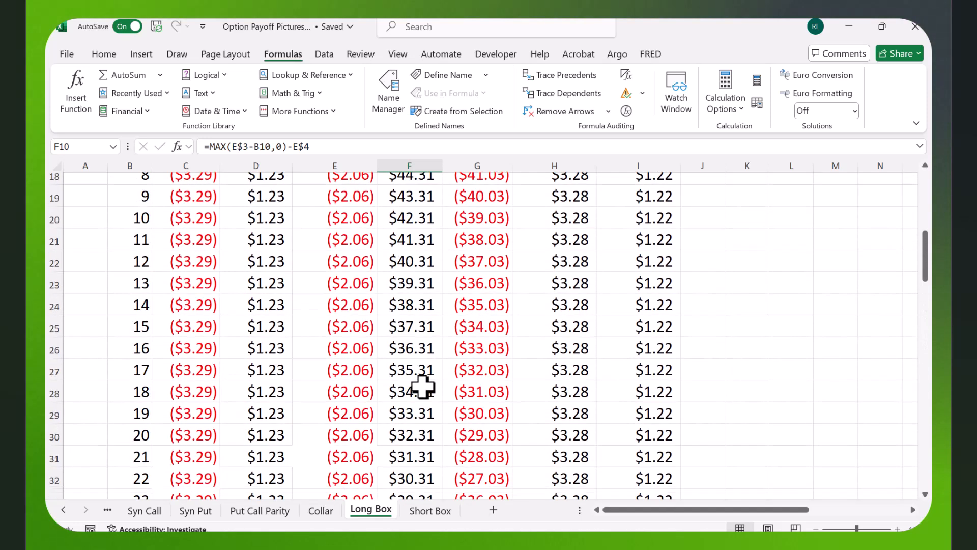
scroll(422, 385, "up", 6)
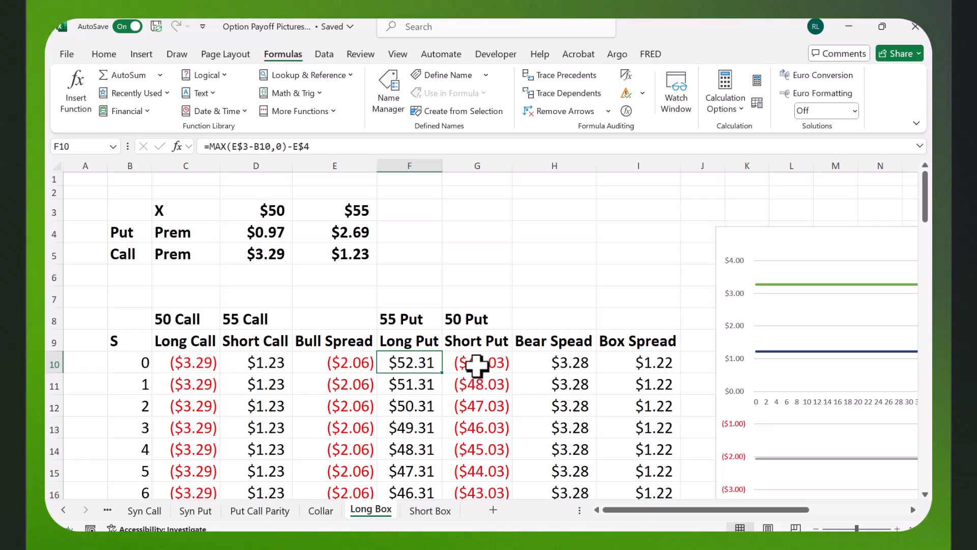
Inspect the 50 Short Put formula in G10 and the bull and bear spread formulas in E10 and H10
left_click(484, 365)
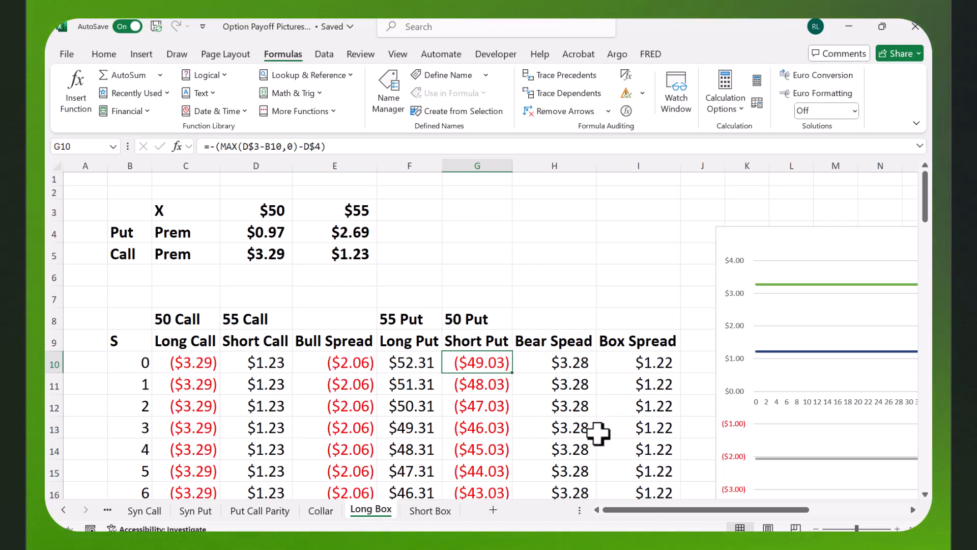
left_click(412, 362)
left_click(477, 362)
left_click(583, 362)
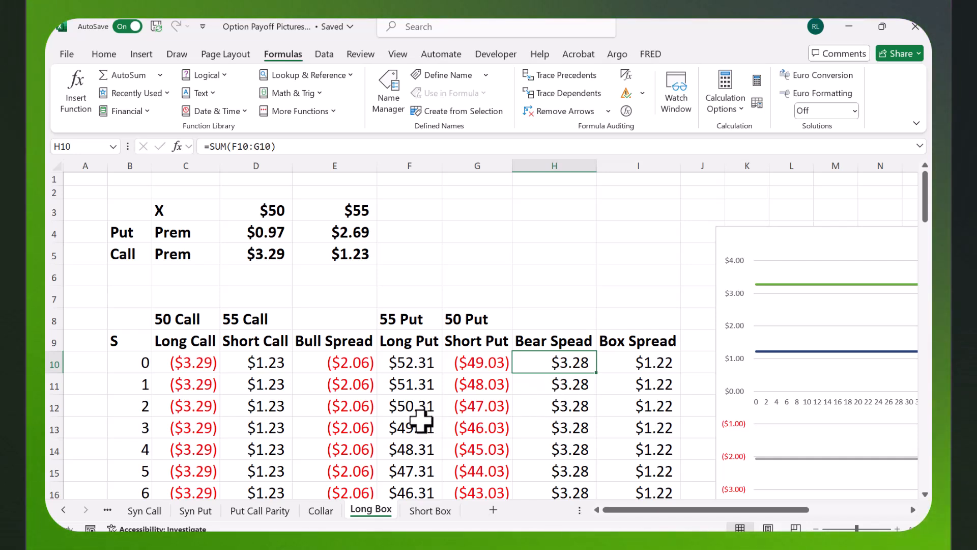
left_click(366, 363)
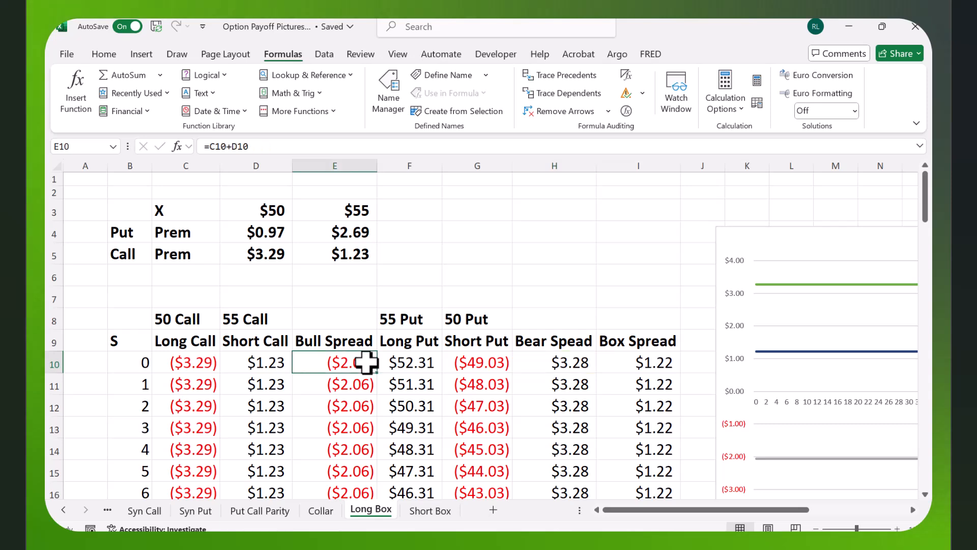
left_click(566, 362)
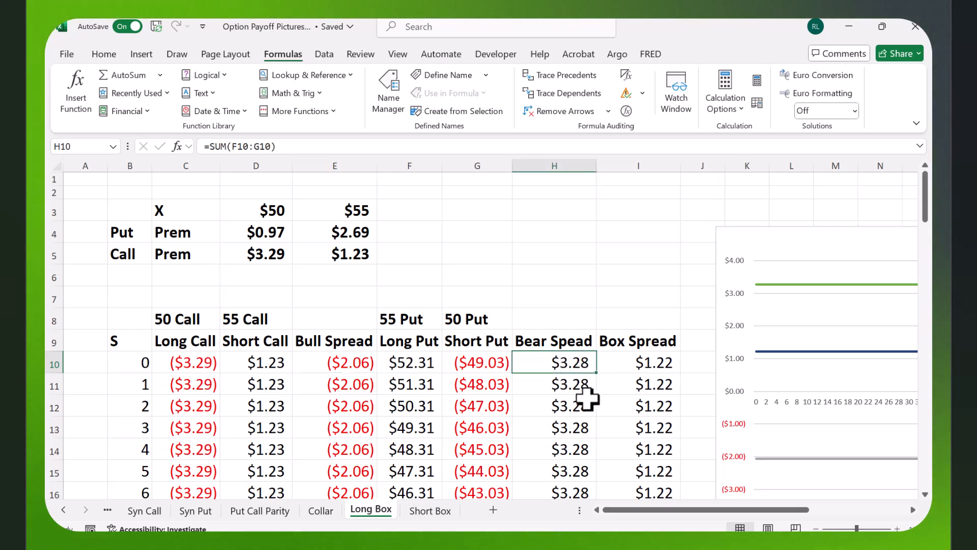
Review the Box Spread payoffs in column I across the stock price rows and return to the start of the sheet
scroll(677, 366, "down", 7)
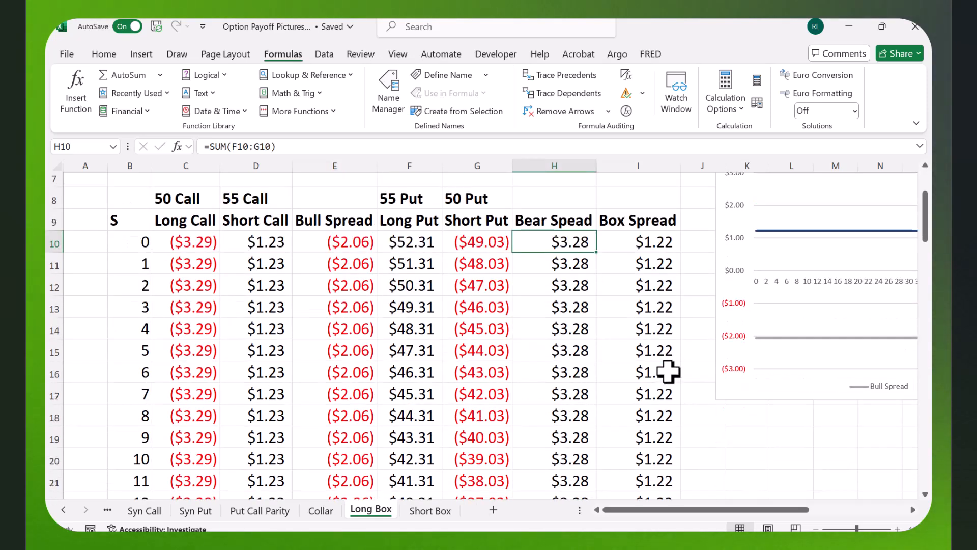
scroll(668, 372, "down", 14)
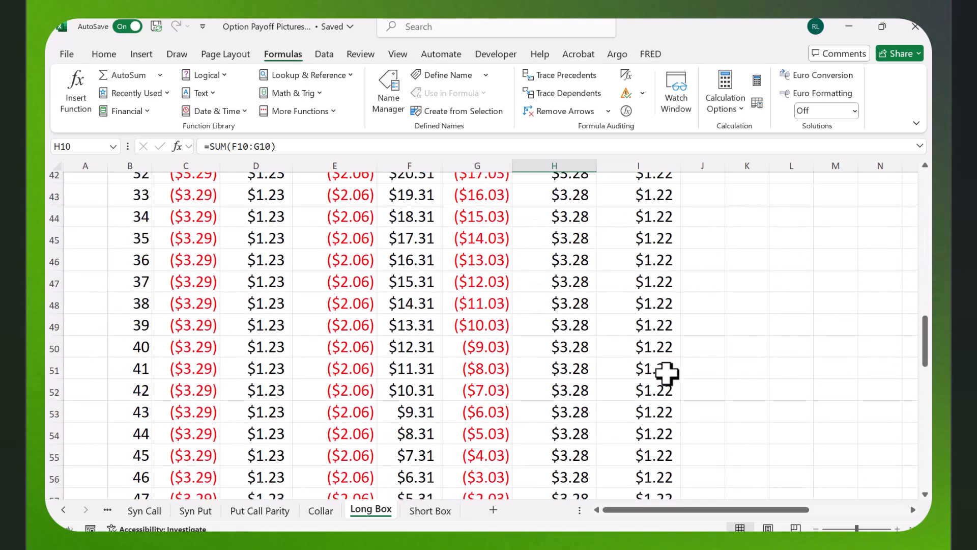
scroll(661, 379, "down", 4)
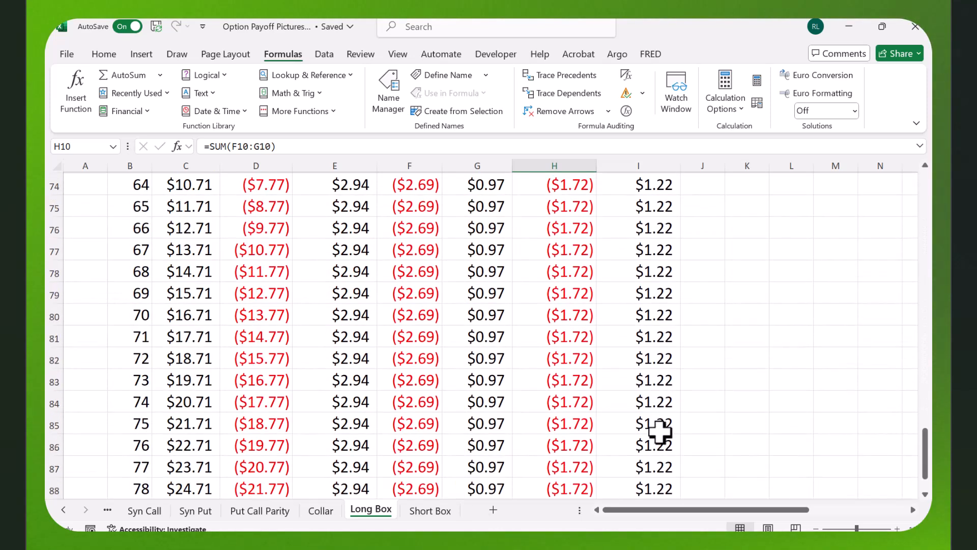
scroll(701, 451, "up", 3)
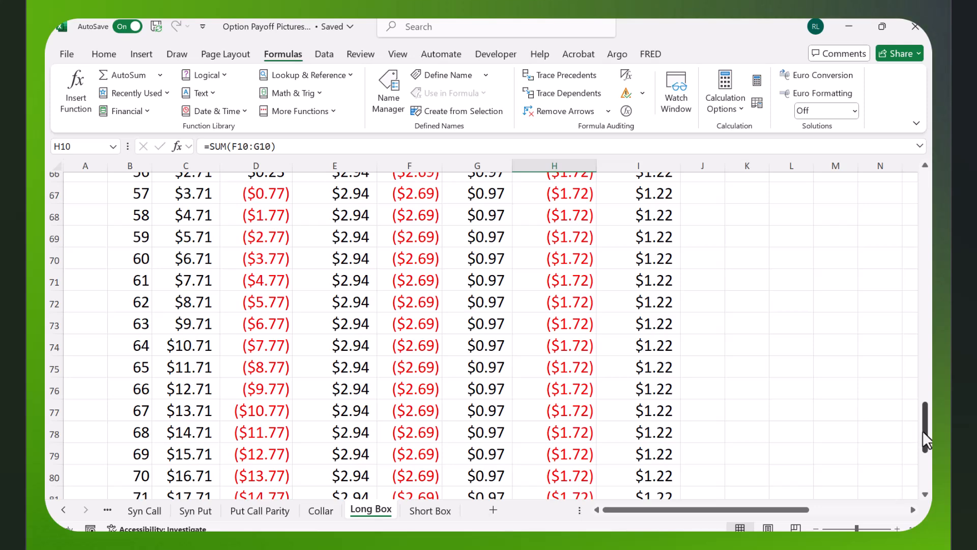
left_click_drag(923, 430, 924, 184)
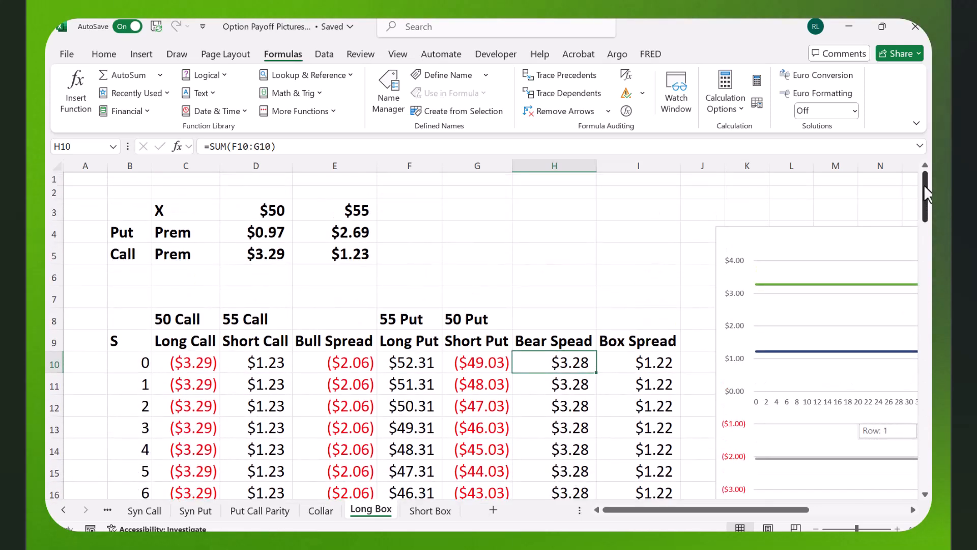
Preview the recommended line chart for the payoff table in B9:I91, and dismiss it without inserting a chart
left_click_drag(124, 340, 656, 454)
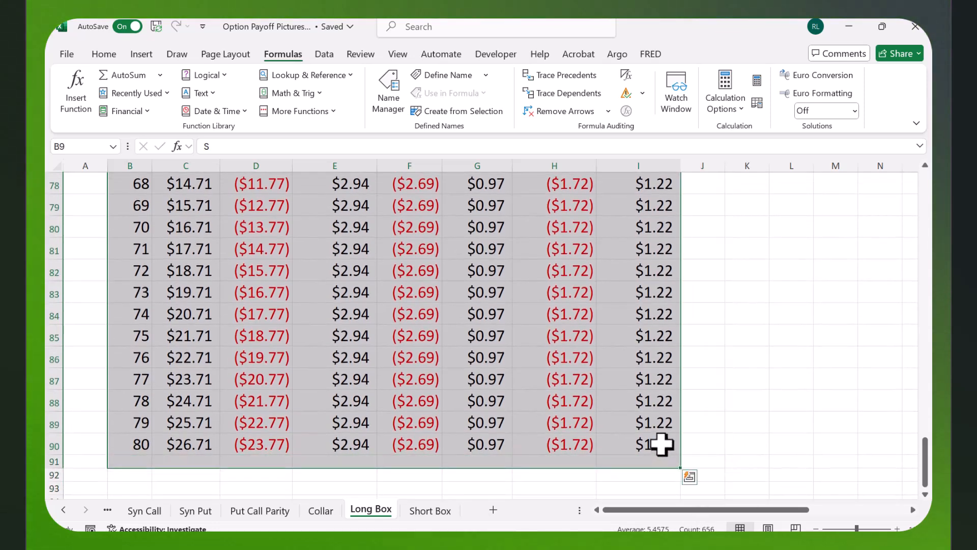
left_click(142, 56)
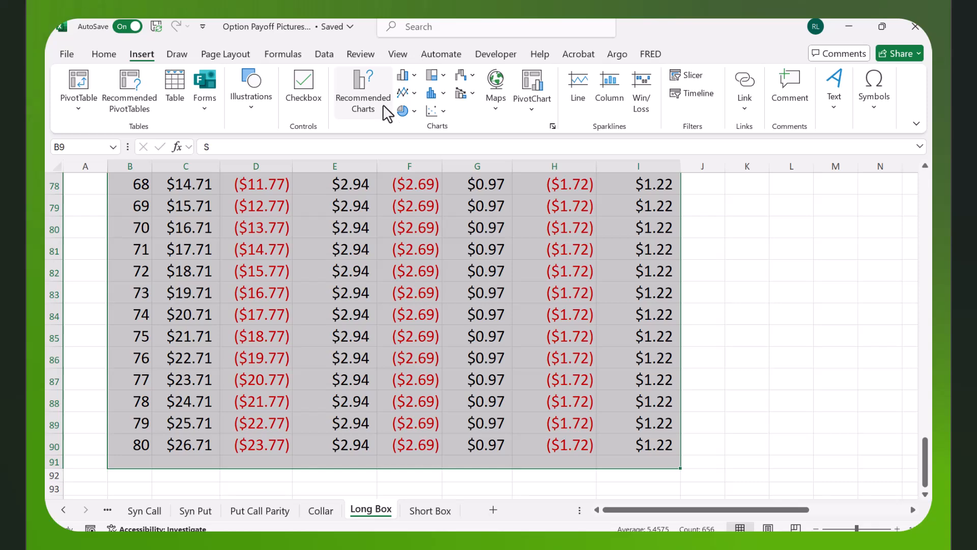
left_click(362, 86)
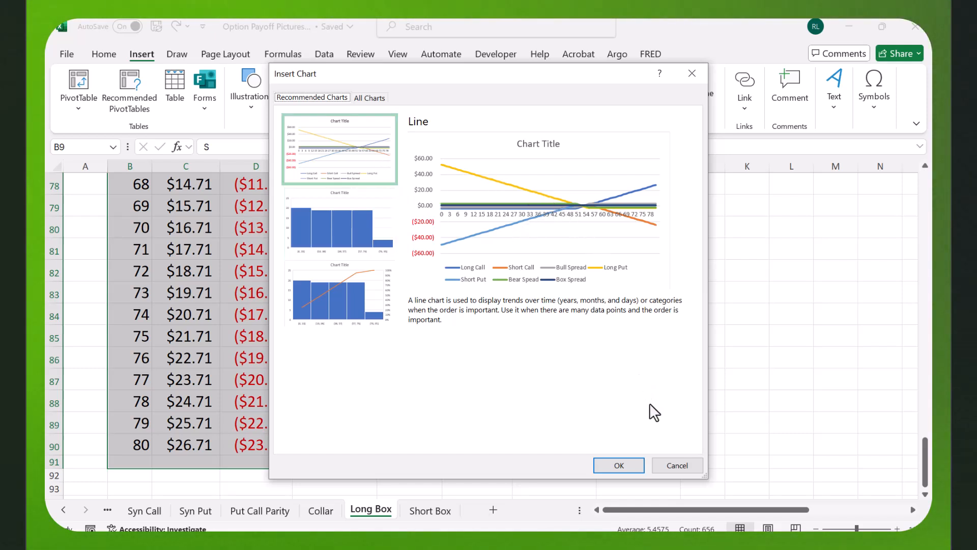
left_click(686, 467)
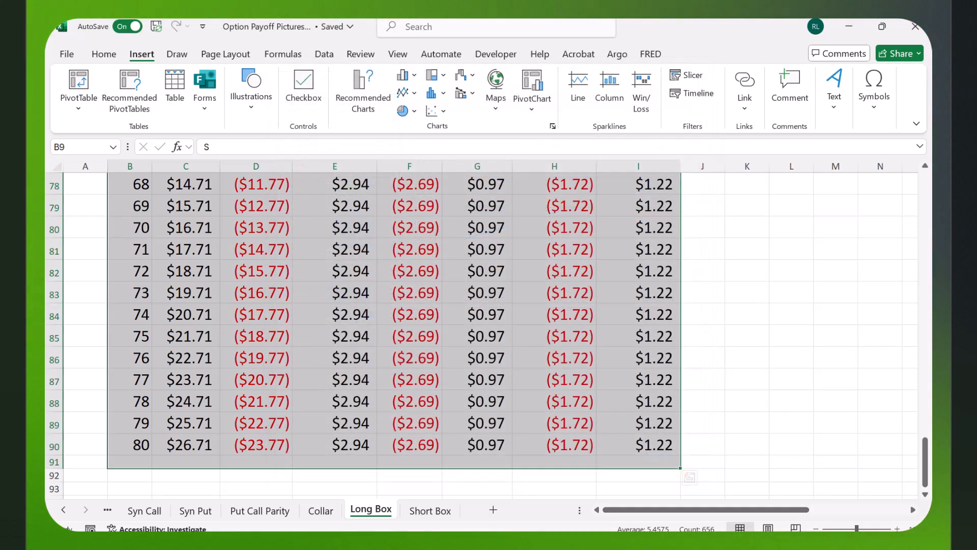
Select the existing Box Spread chart and open its series filter to see which series are plotted
left_click_drag(787, 509, 895, 509)
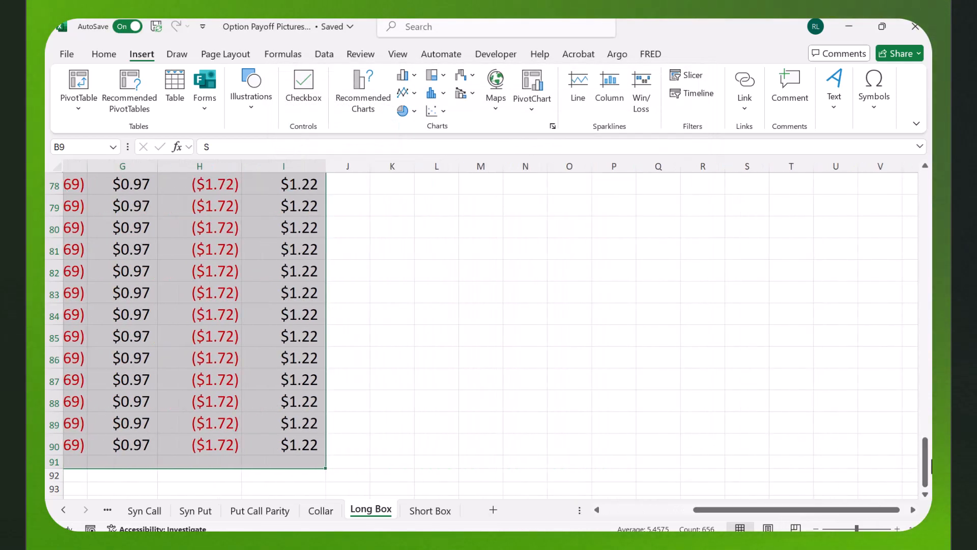
left_click_drag(931, 463, 878, 189)
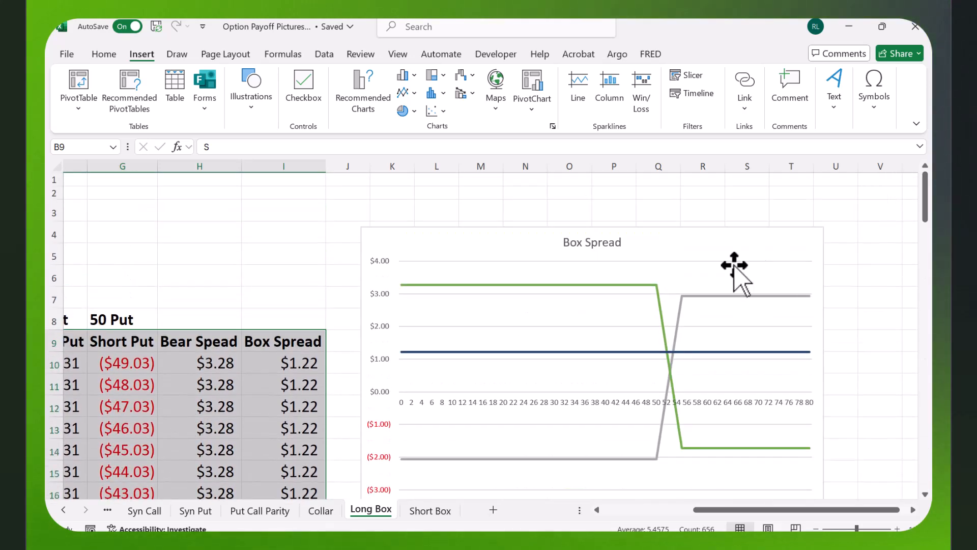
left_click(812, 338)
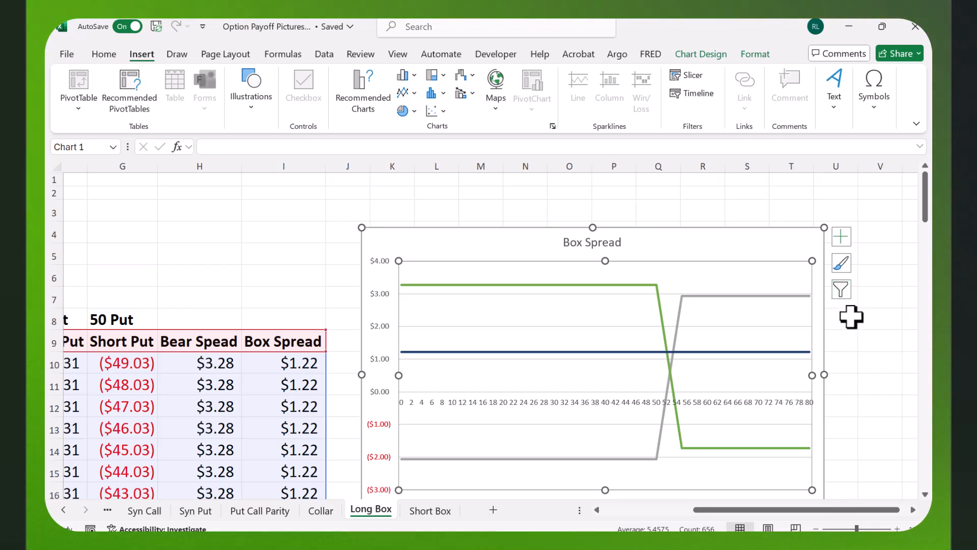
left_click(841, 289)
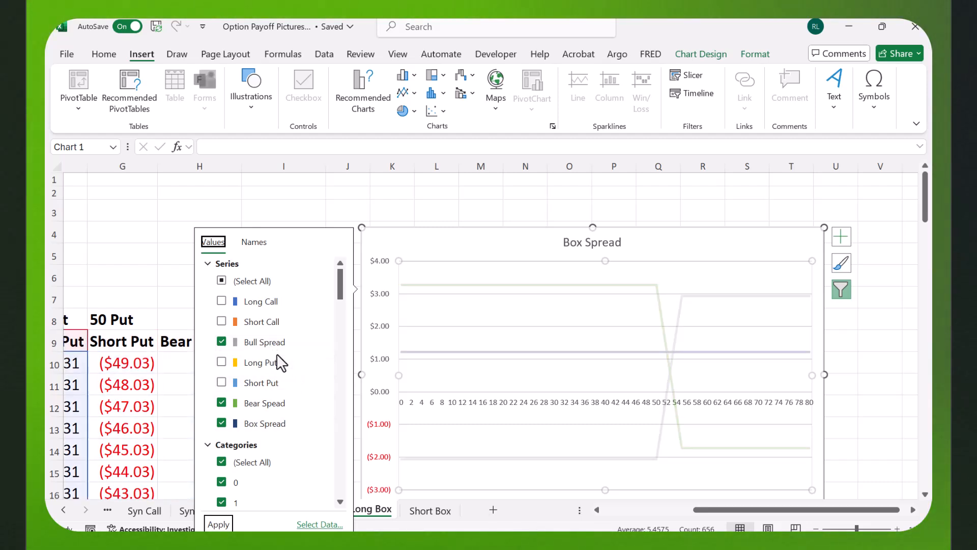
Filter the Box Spread chart to hide the Box Spread series and add the Long Call and Short Call series
left_click(222, 423)
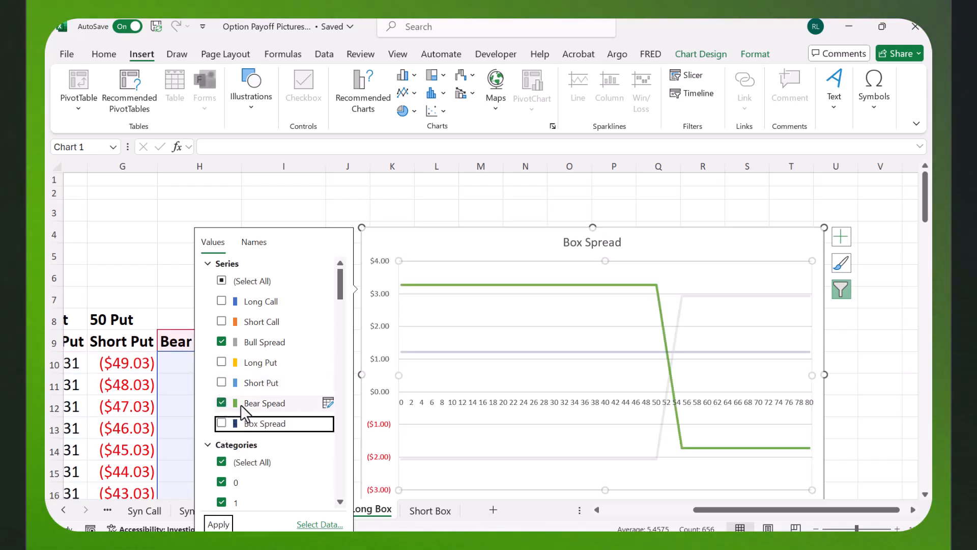
left_click(221, 301)
left_click(221, 322)
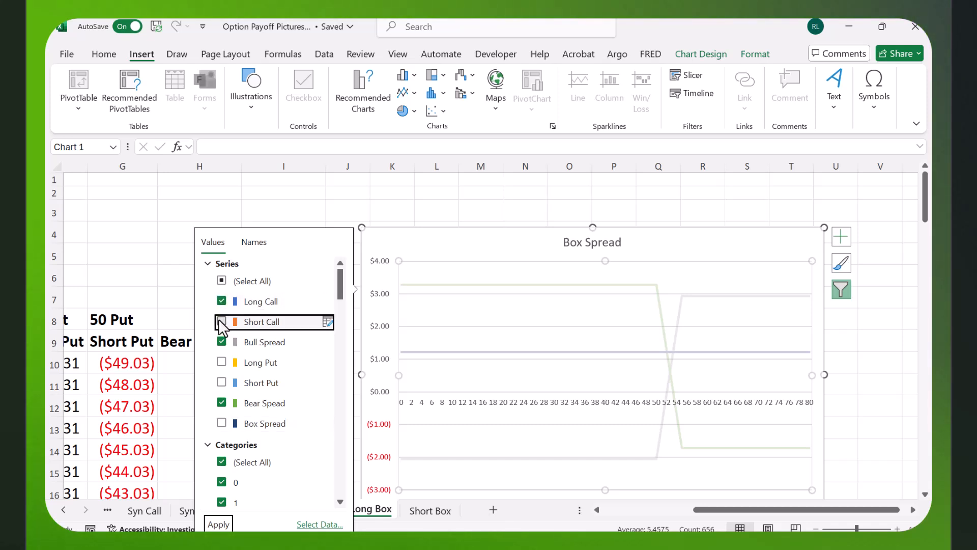
scroll(304, 379, "down", 1)
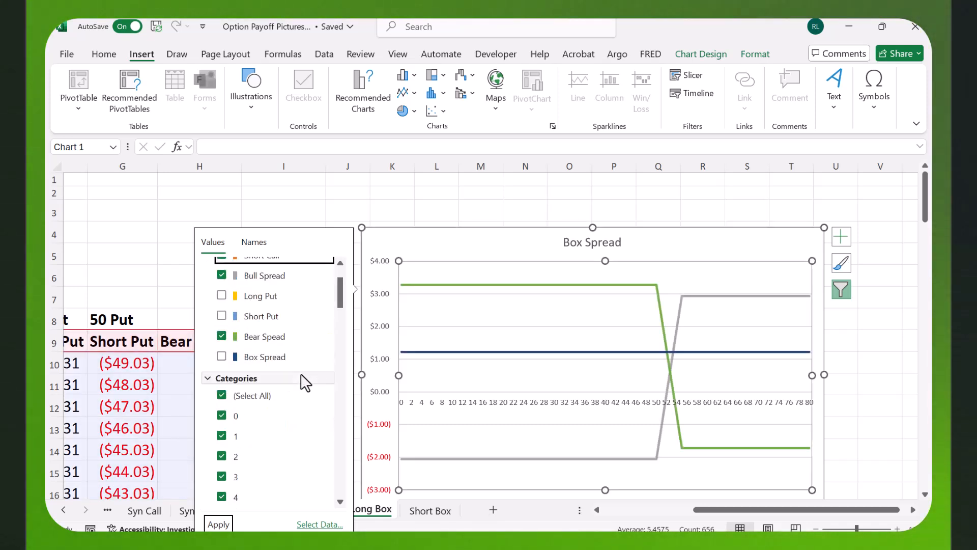
scroll(304, 382, "down", 3)
left_click(219, 524)
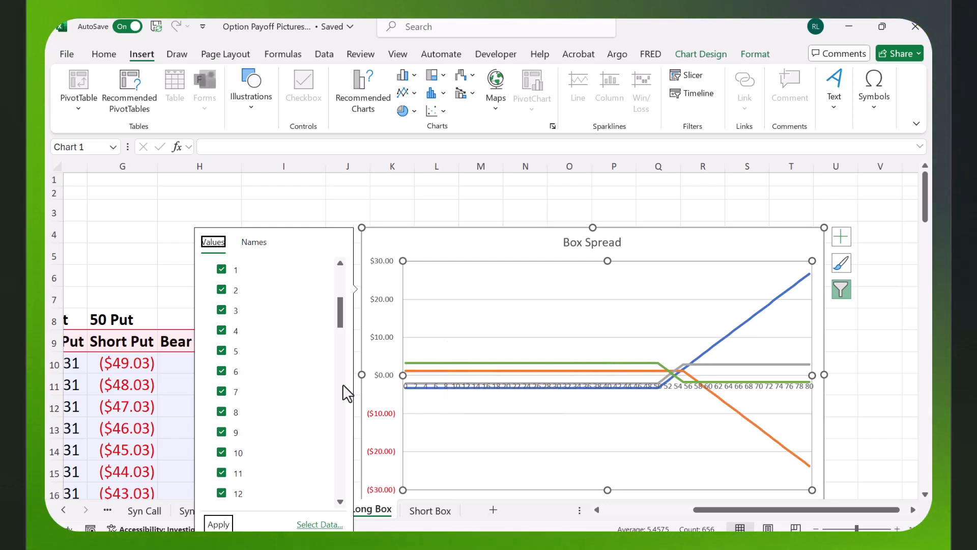
Hide the Bear Spead series so the chart plots only Long Call, Short Call and Bull Spread
left_click_drag(343, 318, 347, 277)
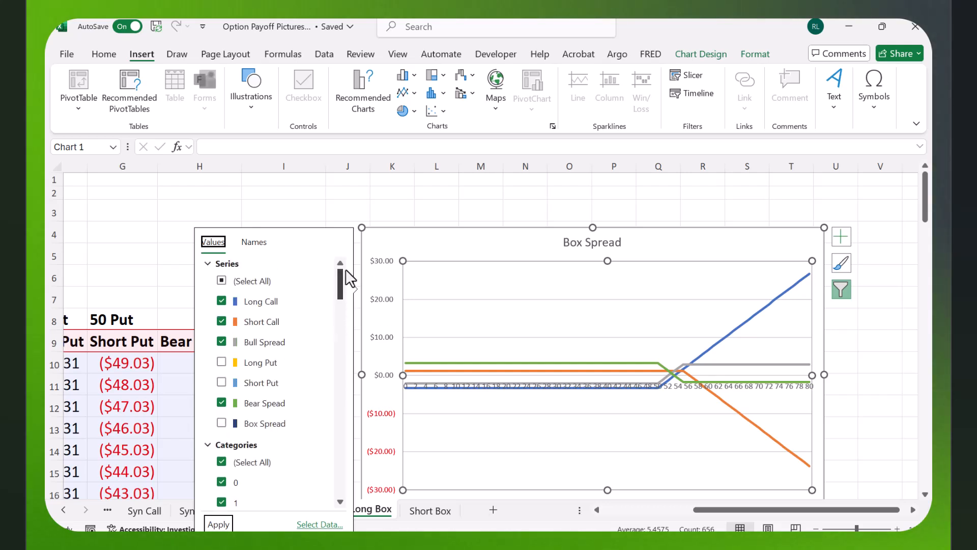
left_click(221, 403)
scroll(255, 448, "down", 1)
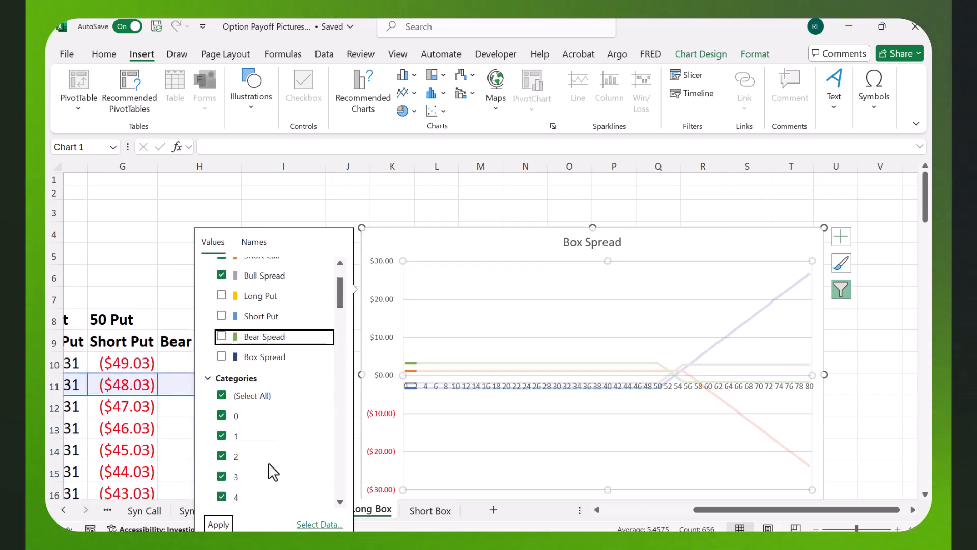
left_click(217, 525)
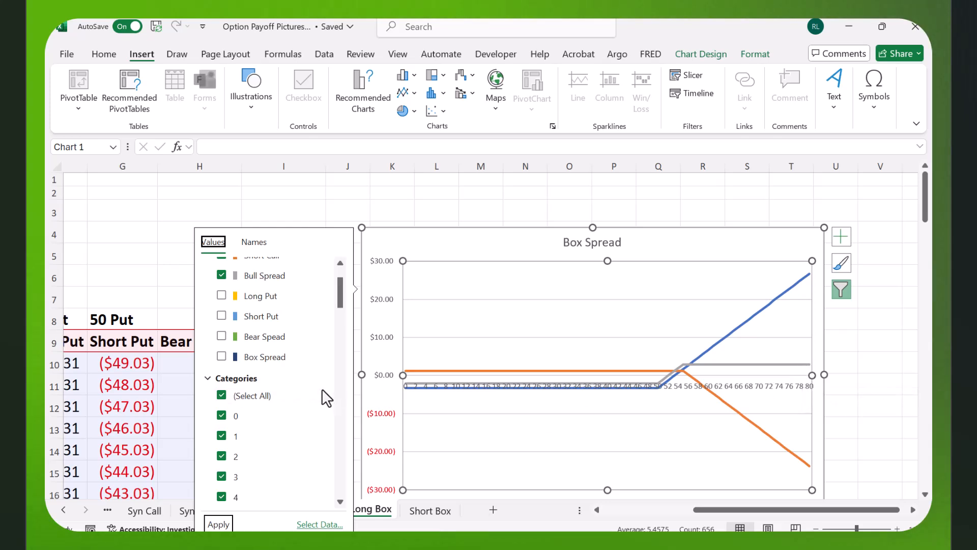
Hide the Long Call and Short Call series and plot Bear Spead and Box Spread alongside Bull Spread again
scroll(323, 389, "up", 1)
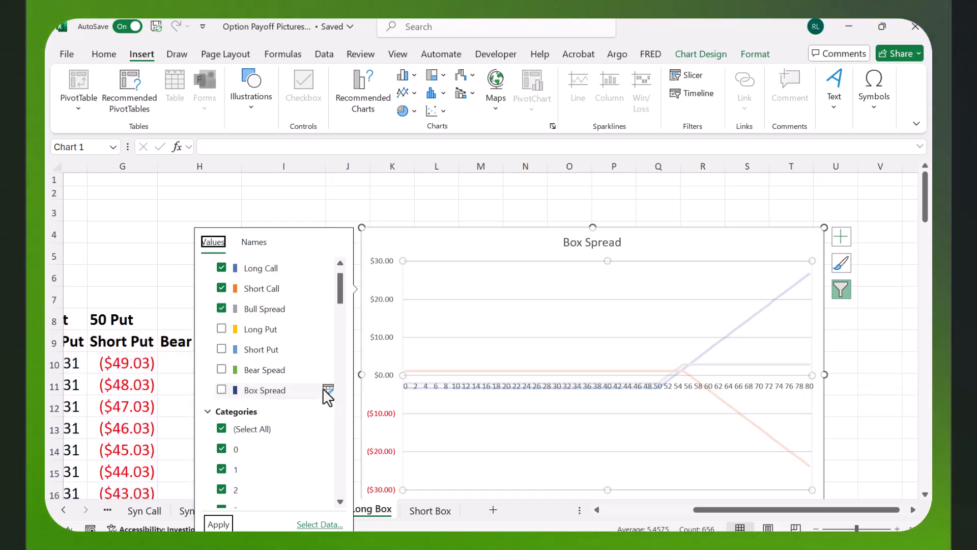
left_click(221, 289)
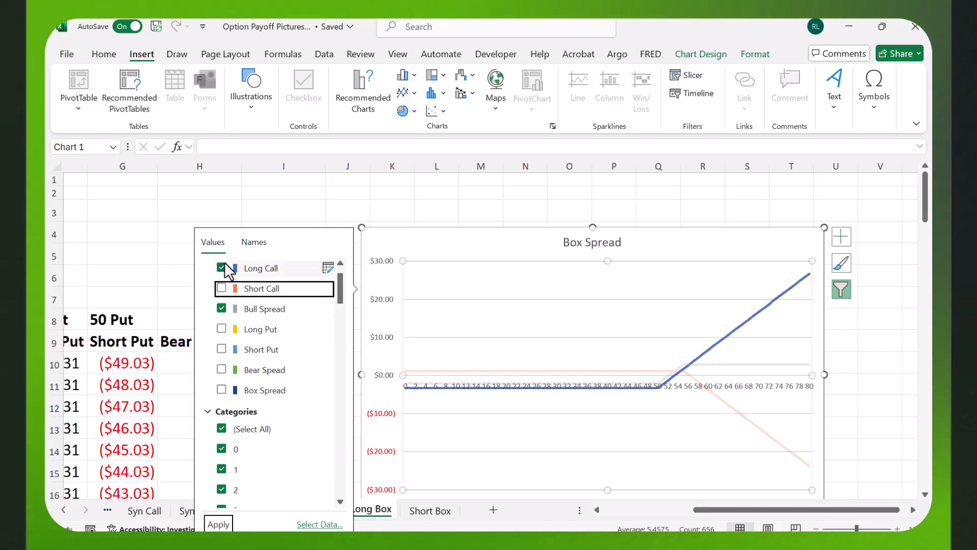
left_click(221, 268)
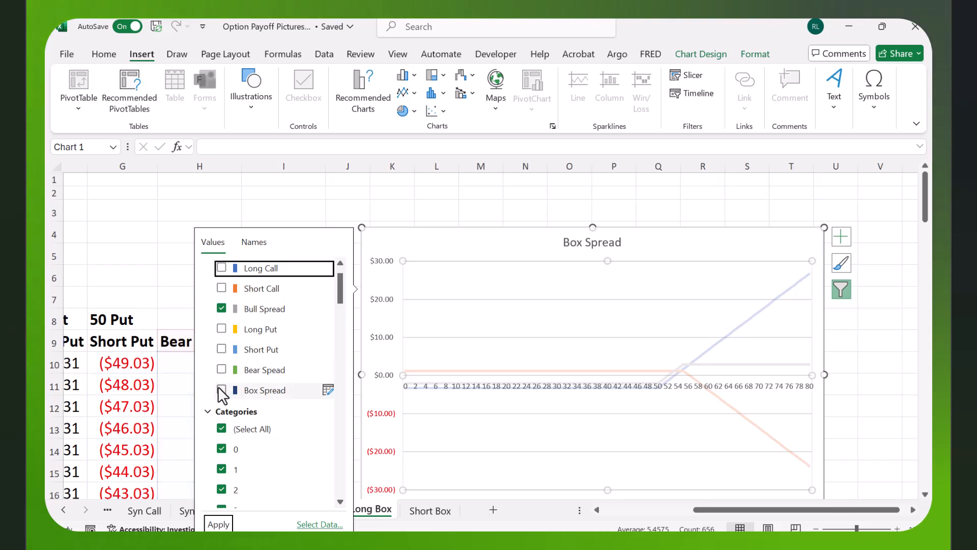
left_click(221, 369)
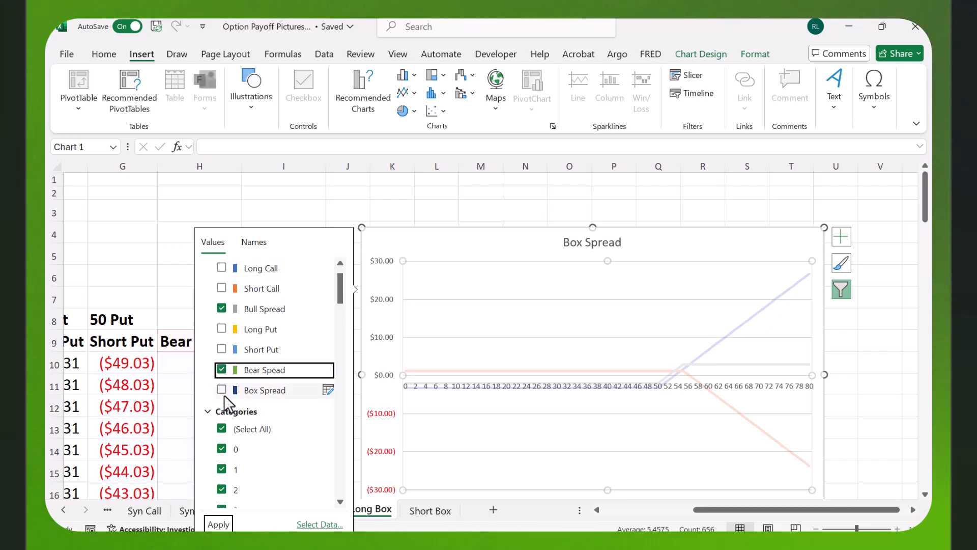
left_click(222, 390)
scroll(275, 398, "down", 6)
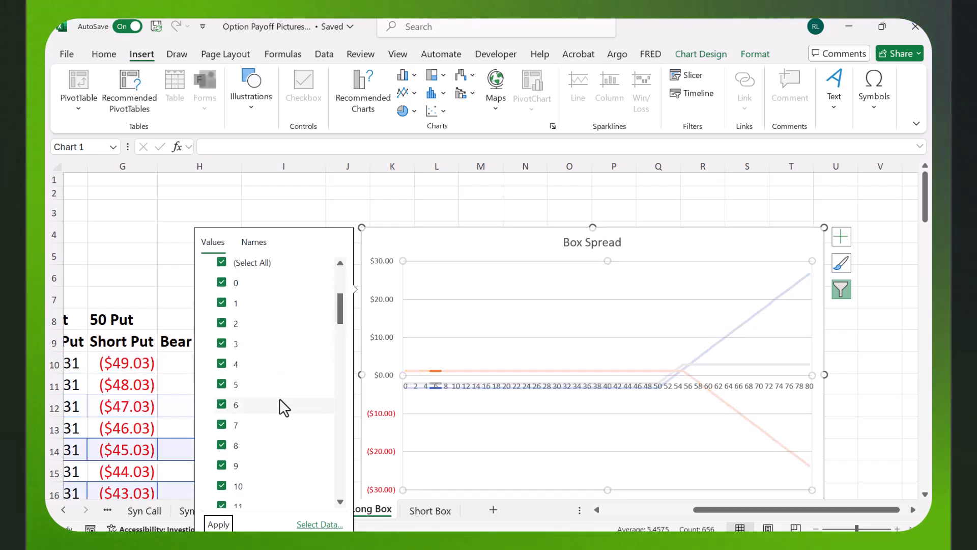
left_click(219, 524)
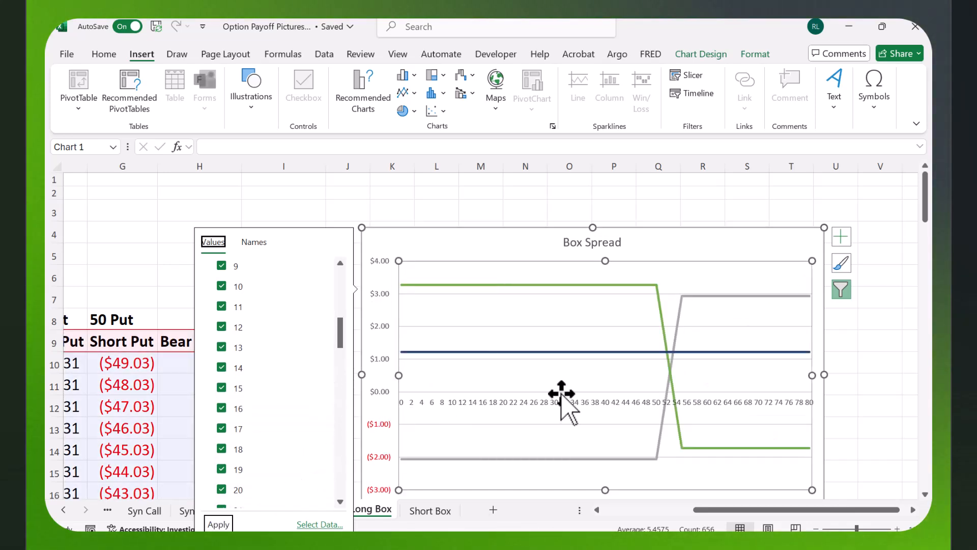